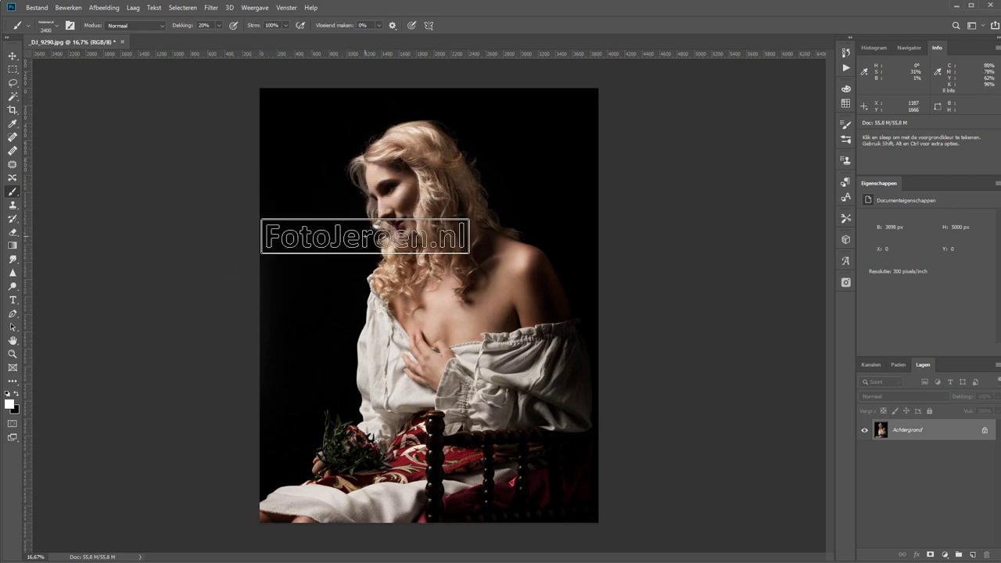
Step: Shrink the watermerk brush to 1100 and stamp it once on the portrait
key(bracketleft)
key(bracketleft)
key(bracketleft)
key(bracketleft)
key(bracketleft)
key(bracketleft)
key(bracketleft)
key(bracketleft)
key(bracketleft)
key(bracketleft)
key(bracketleft)
key(bracketleft)
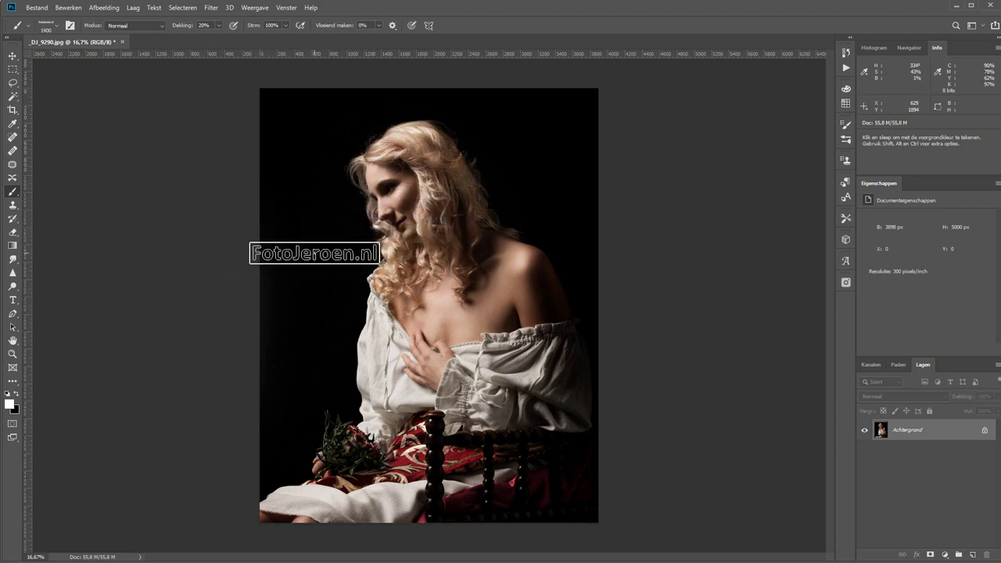
key(bracketleft)
key(bracketleft)
click(312, 253)
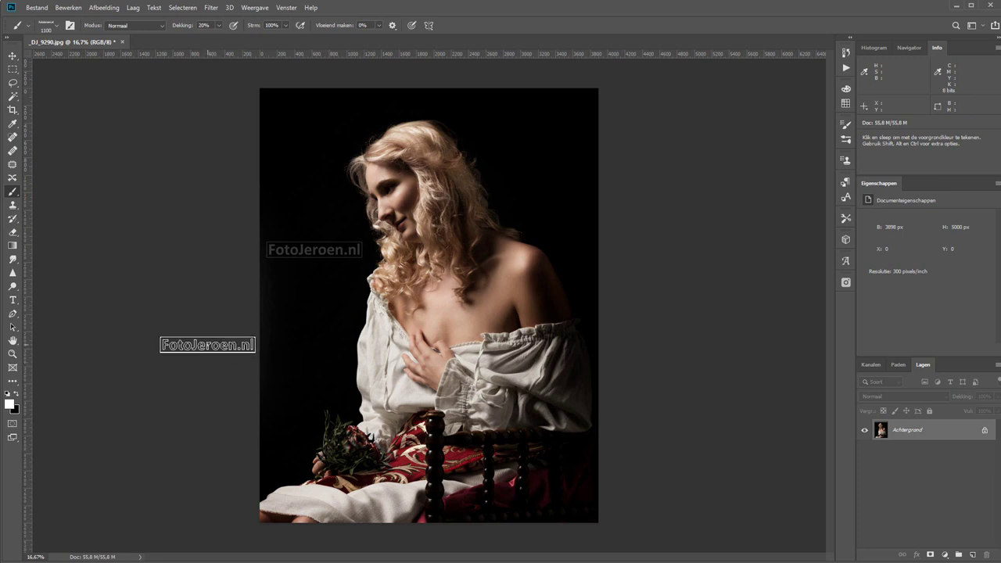
Step: Reset brush opacity to 100%, choose the Zacht rond brush and switch to the Move tool
drag(183, 26, 258, 26)
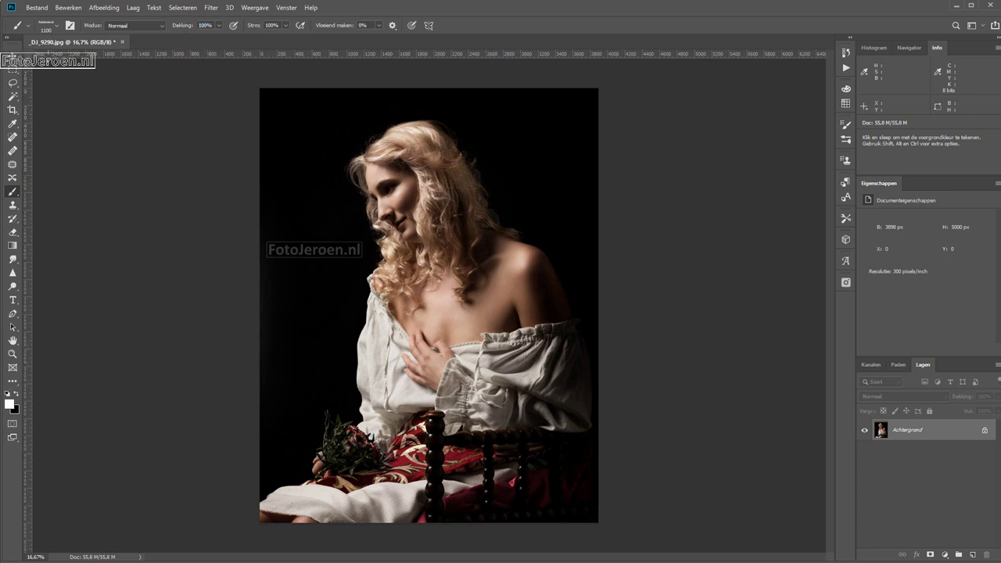
click(56, 25)
click(41, 104)
key(Return)
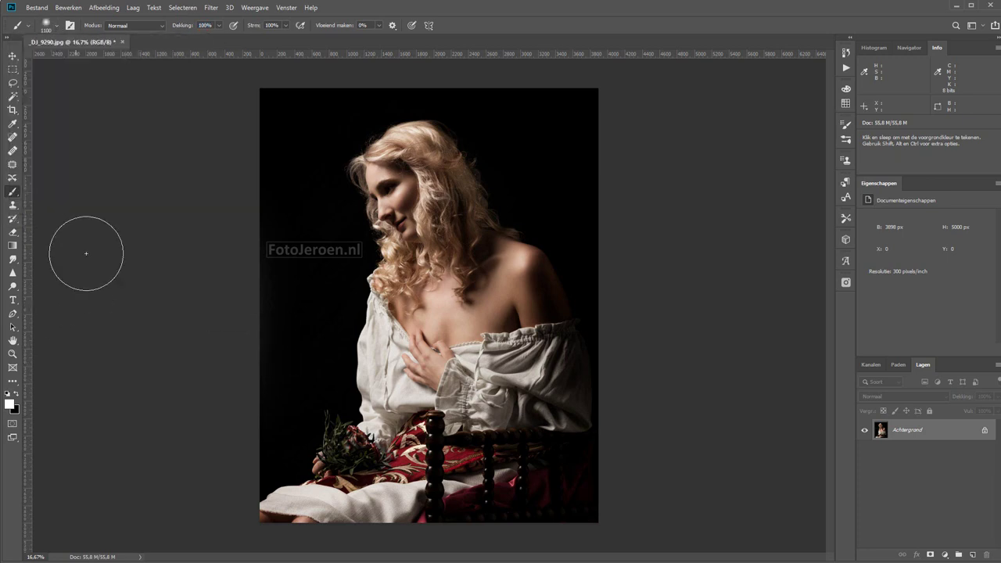
click(12, 56)
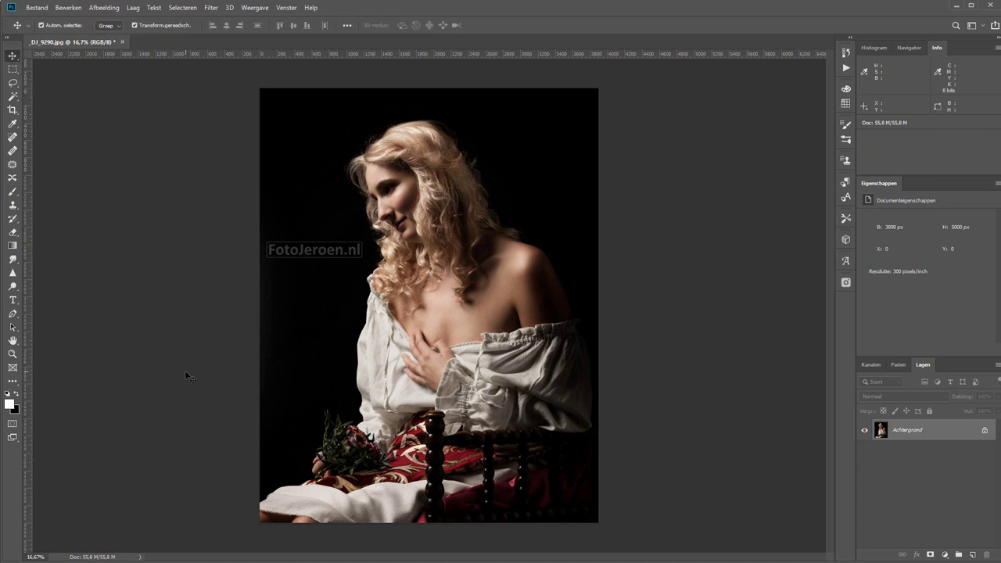
Step: Reselect the watermerk brush, trying 37% opacity before returning it to 100%
click(12, 193)
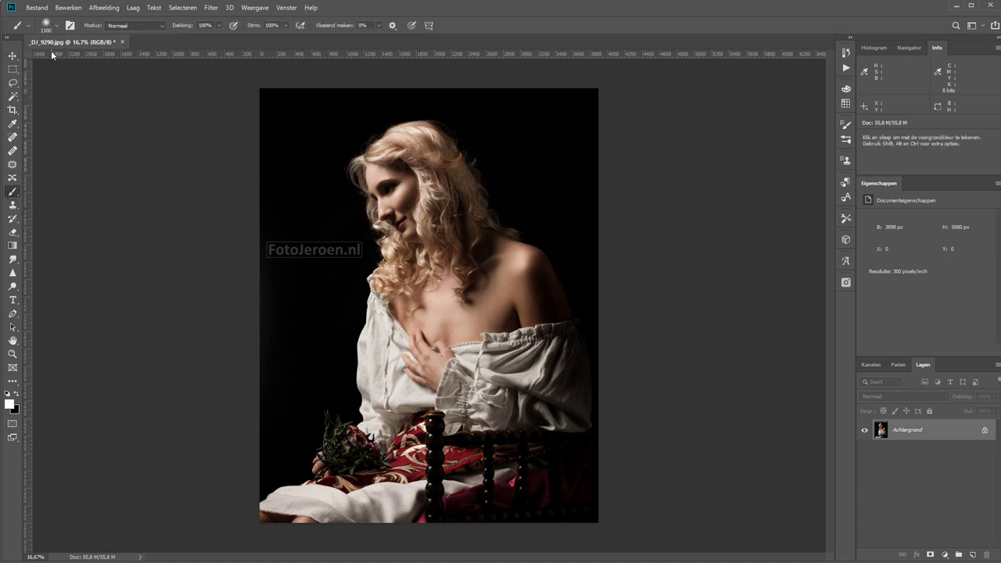
click(56, 25)
drag(183, 140, 185, 211)
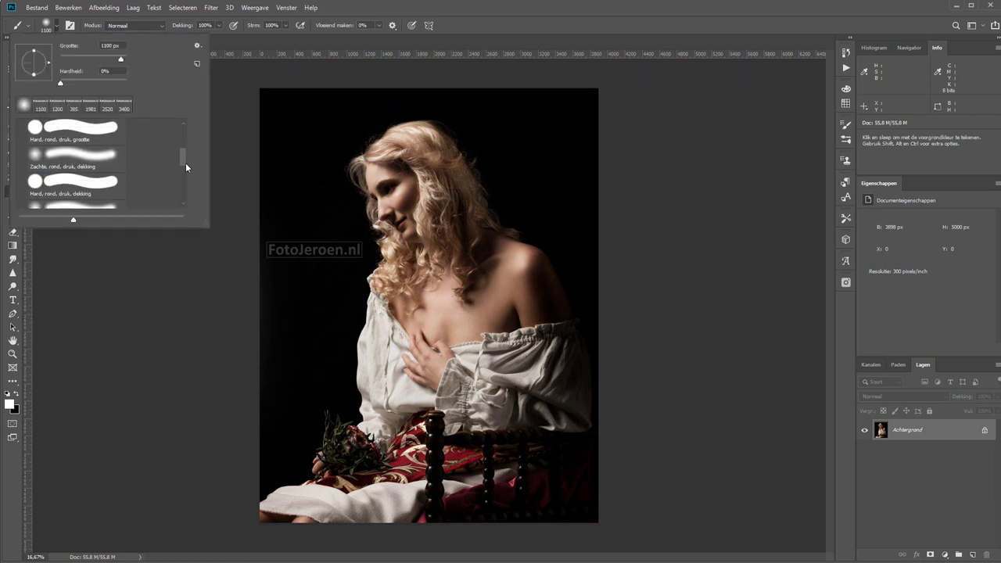
click(64, 202)
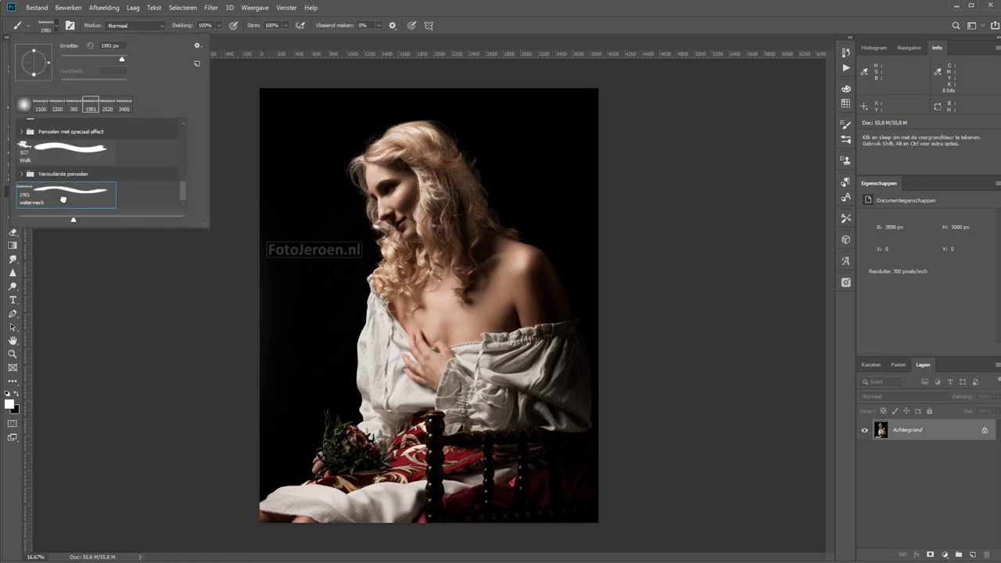
drag(188, 27, 156, 27)
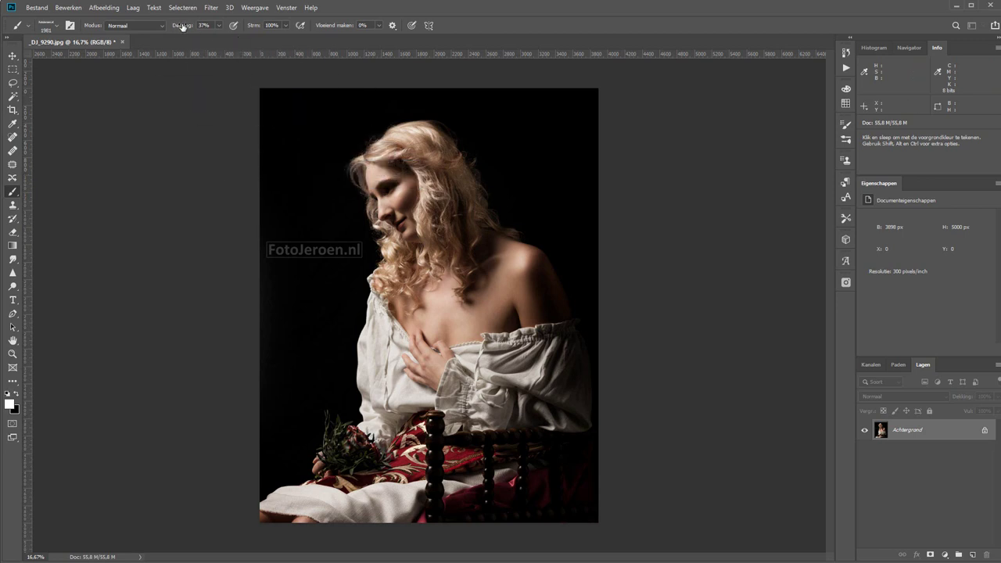
drag(174, 27, 188, 27)
Step: Return to Zacht rond, use the Move tool without Autom. selecteren, and undo the stamp
click(59, 29)
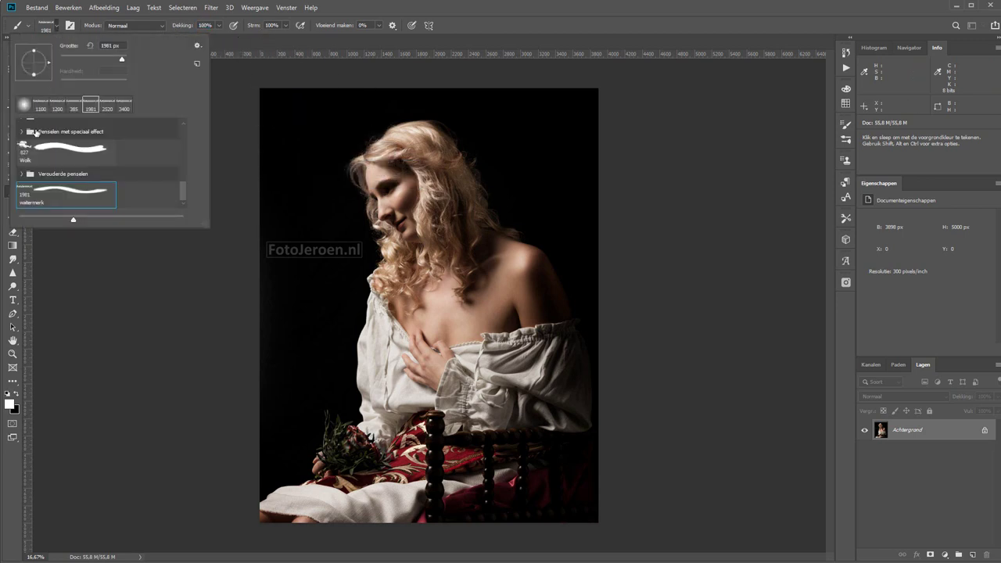
click(22, 109)
click(109, 381)
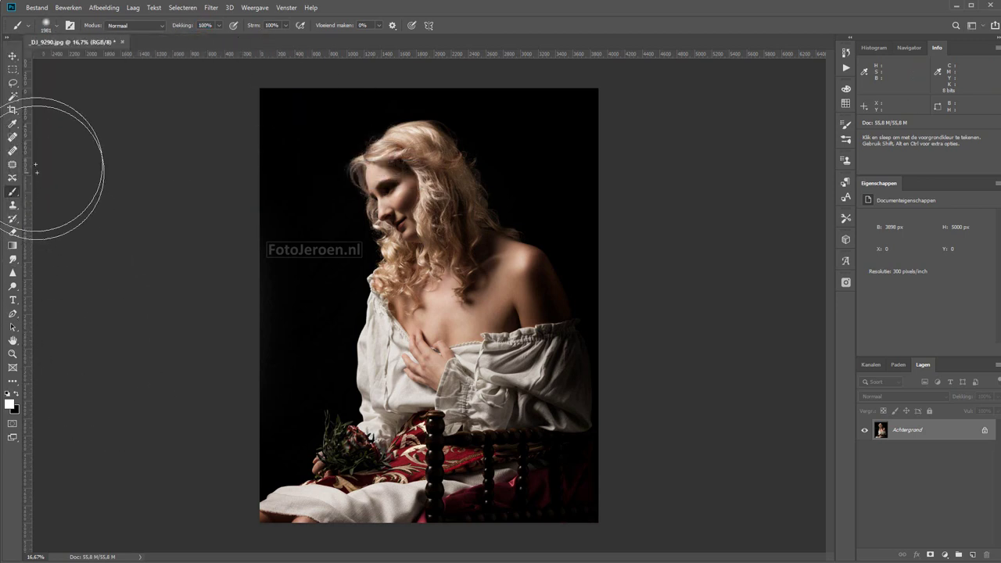
click(13, 55)
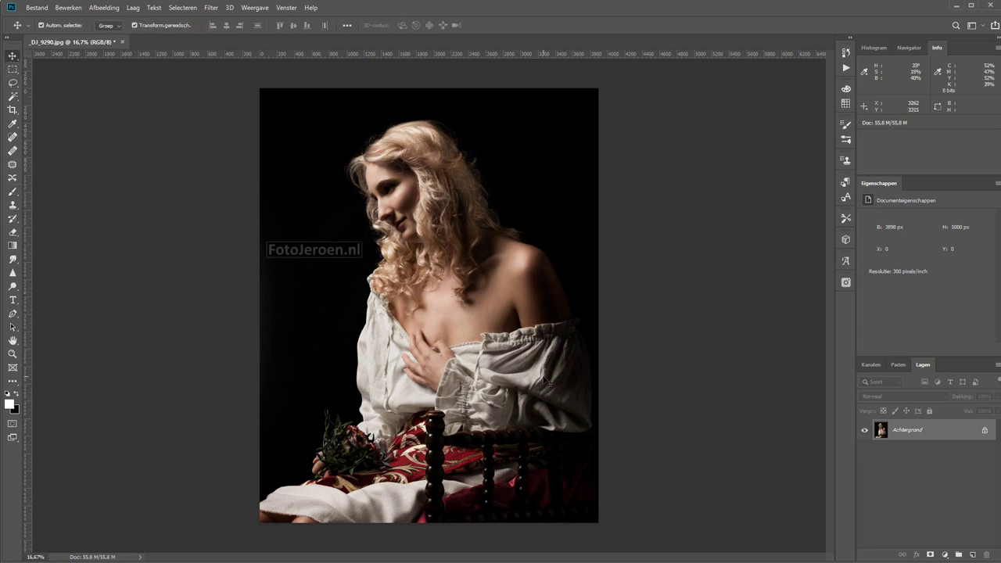
click(41, 25)
key(ctrl+z)
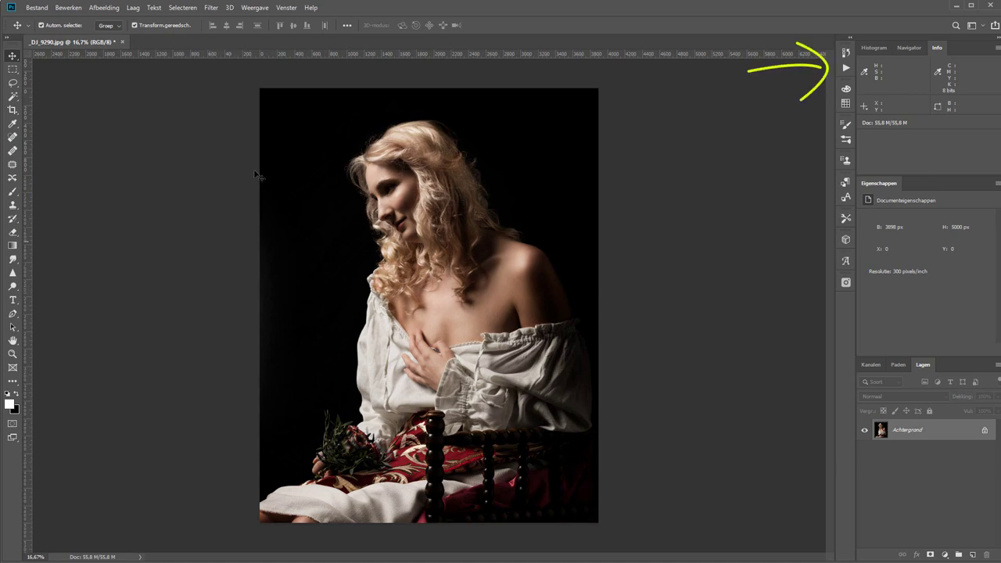
Step: Show the Handelingen (Actions) panel from the Venster menu
click(286, 8)
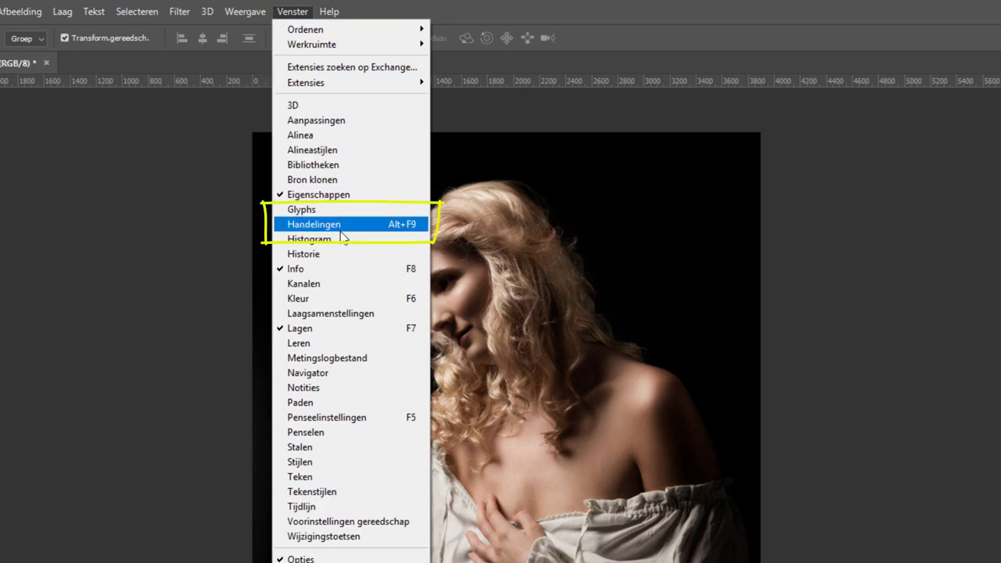
click(345, 224)
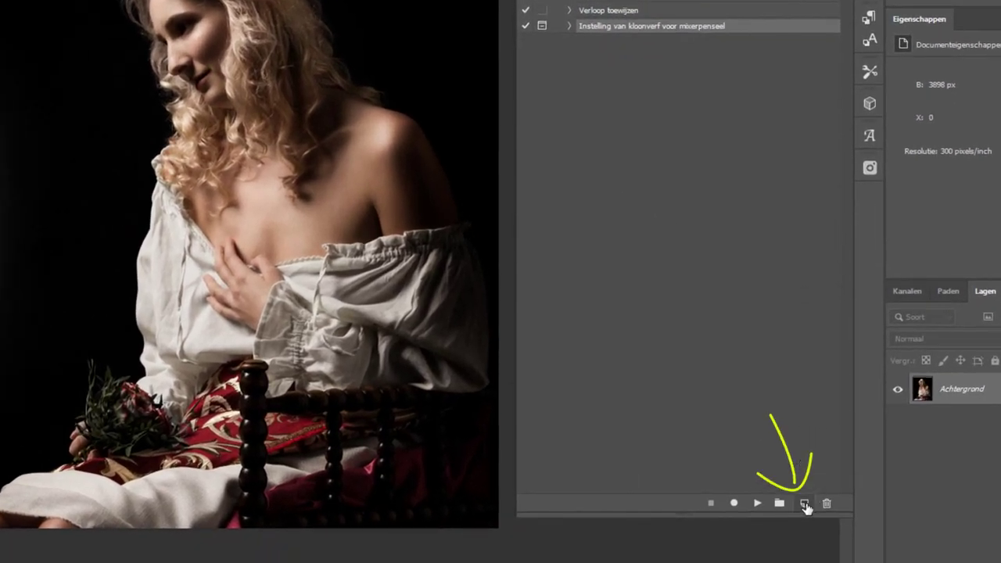
Step: Create the Watermerk action with shortcut F4 and start recording, accepting the Paste-shortcut override
click(808, 508)
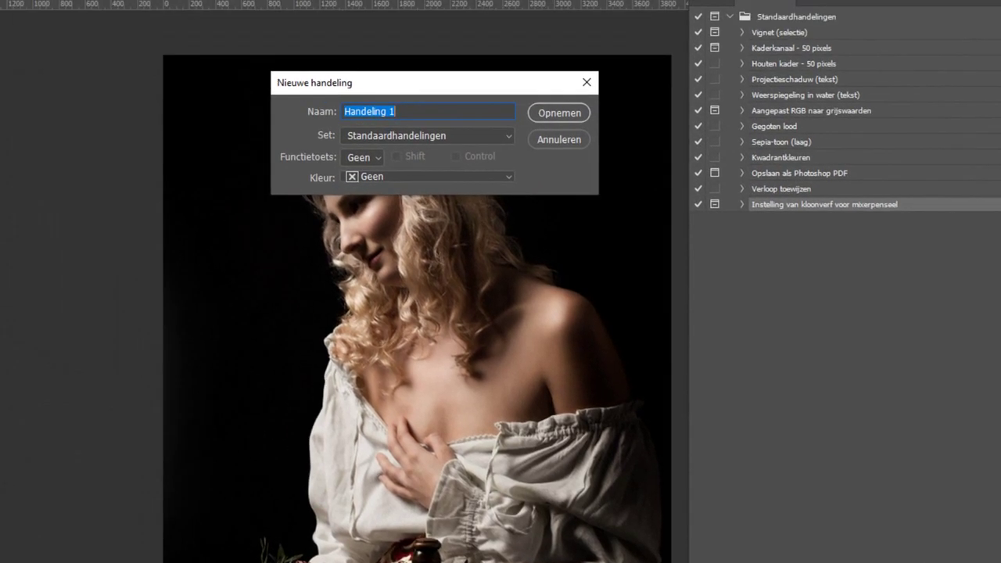
text(Watermerk)
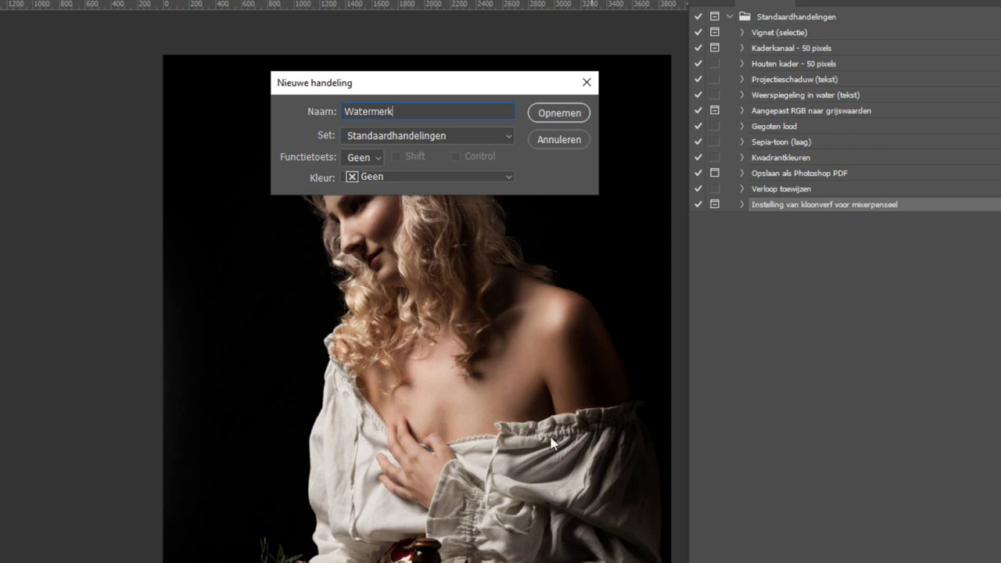
click(378, 156)
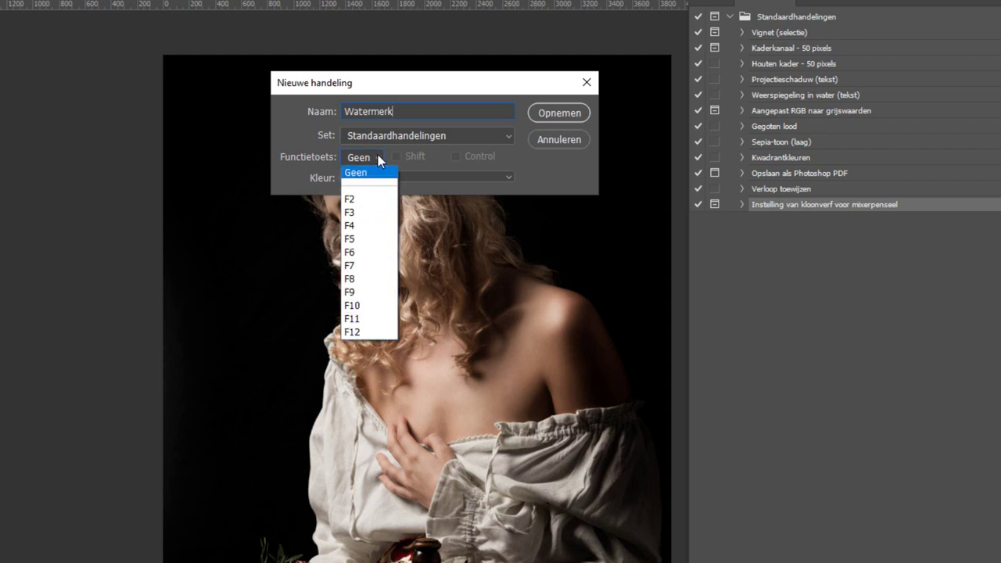
click(383, 226)
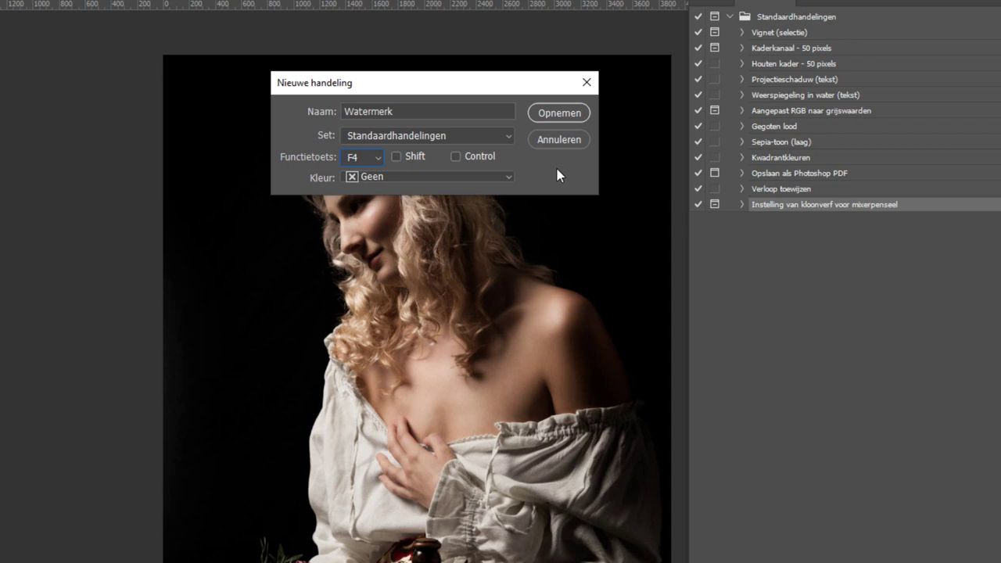
click(396, 156)
click(455, 158)
click(396, 156)
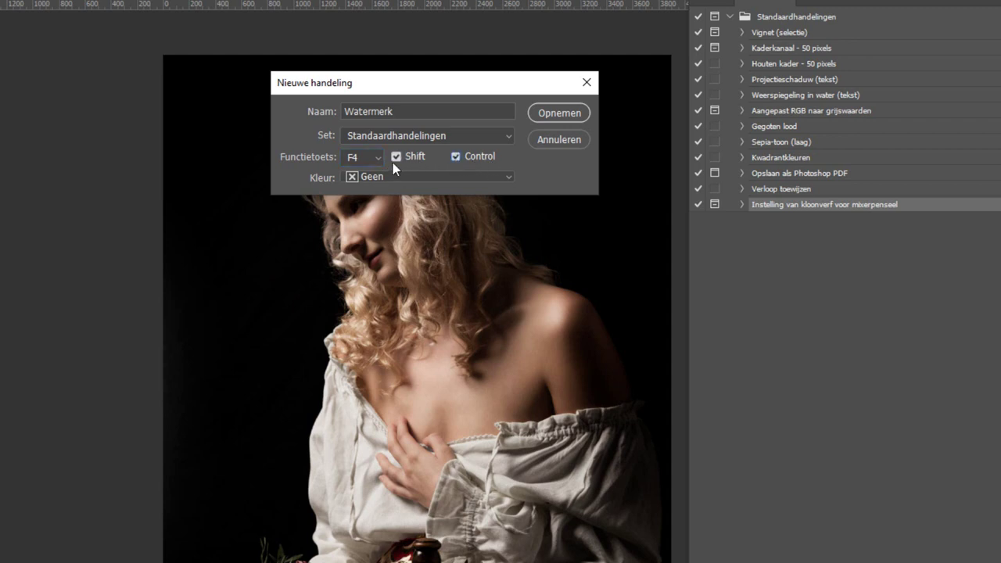
click(456, 157)
click(561, 113)
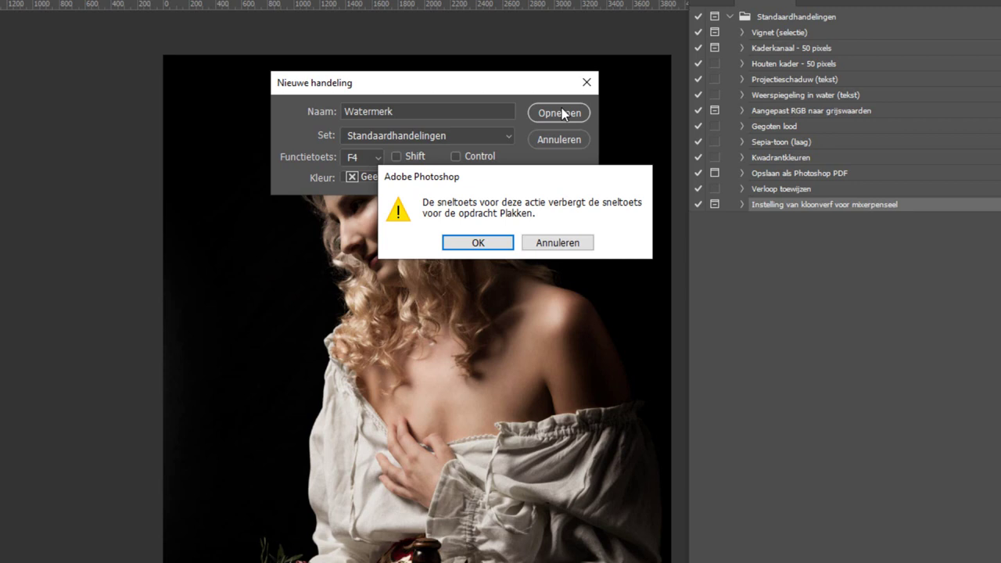
click(479, 243)
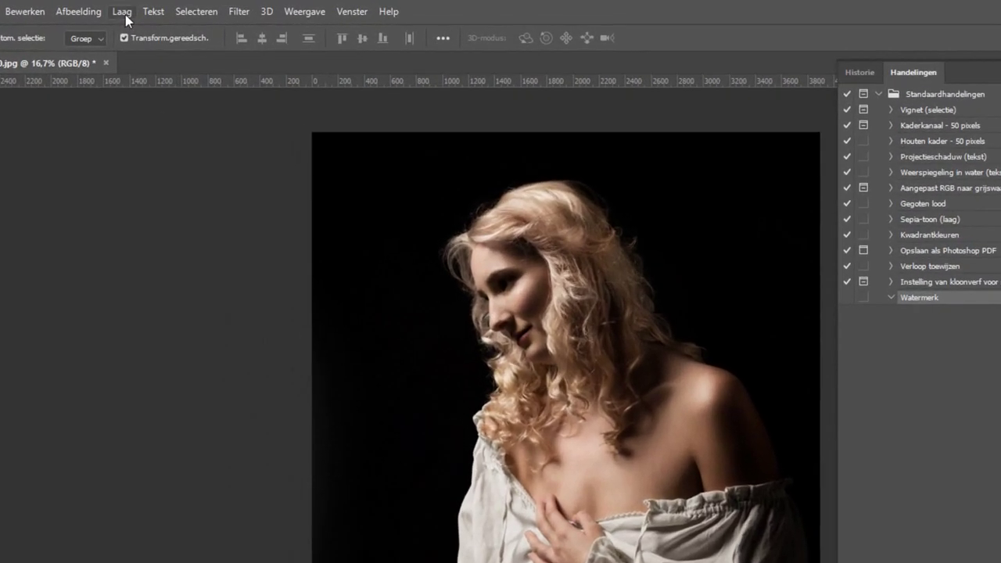
Step: Record a new layer named 'watermerk' and expand its Laag Maken step
click(124, 13)
mouse_move(195, 29)
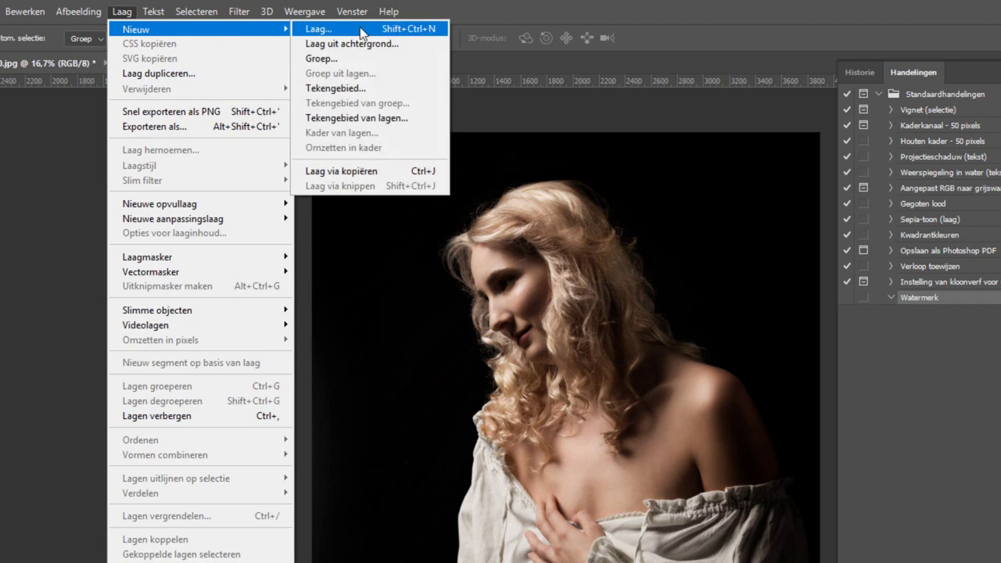
click(361, 30)
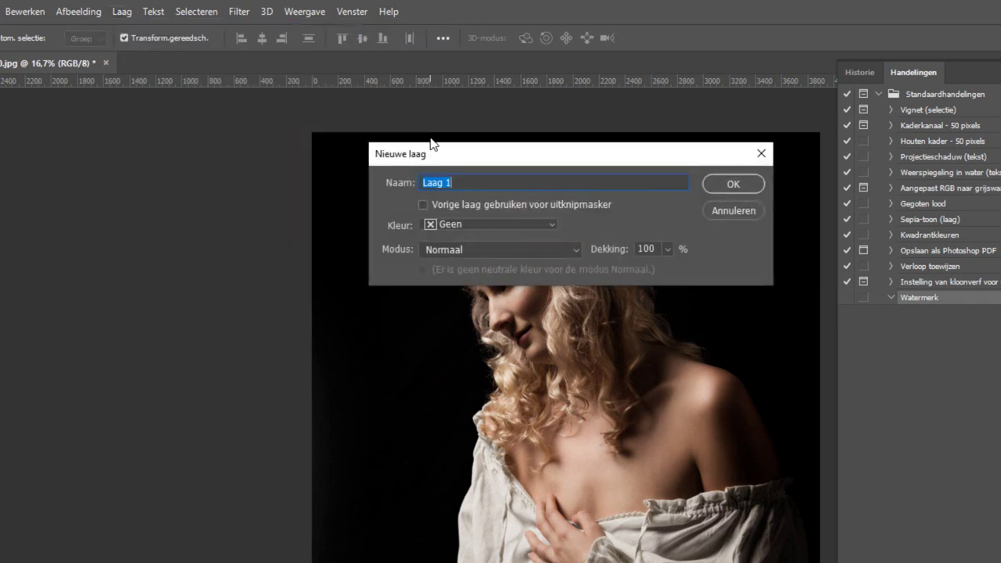
text(w)
text(atermerk)
click(733, 185)
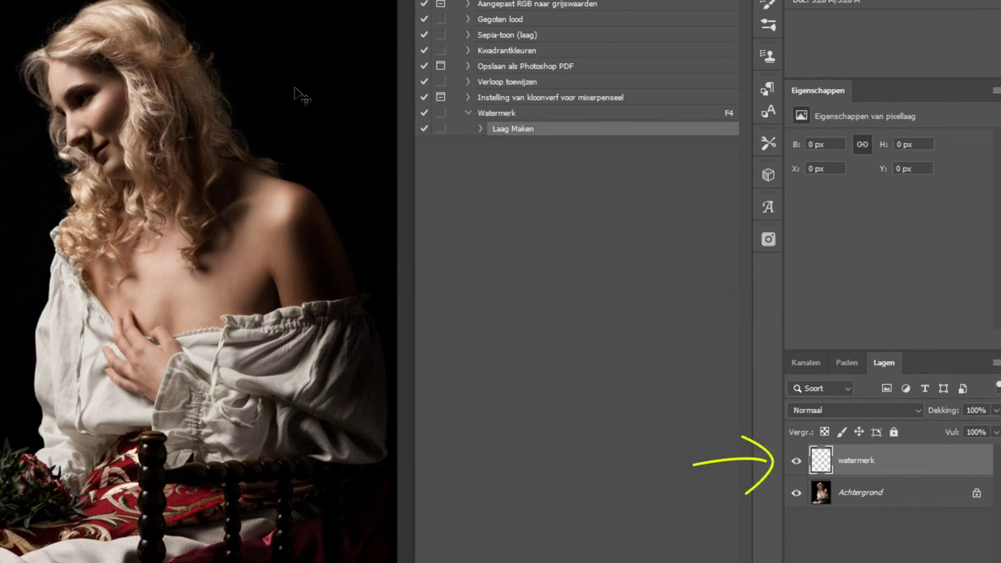
click(480, 129)
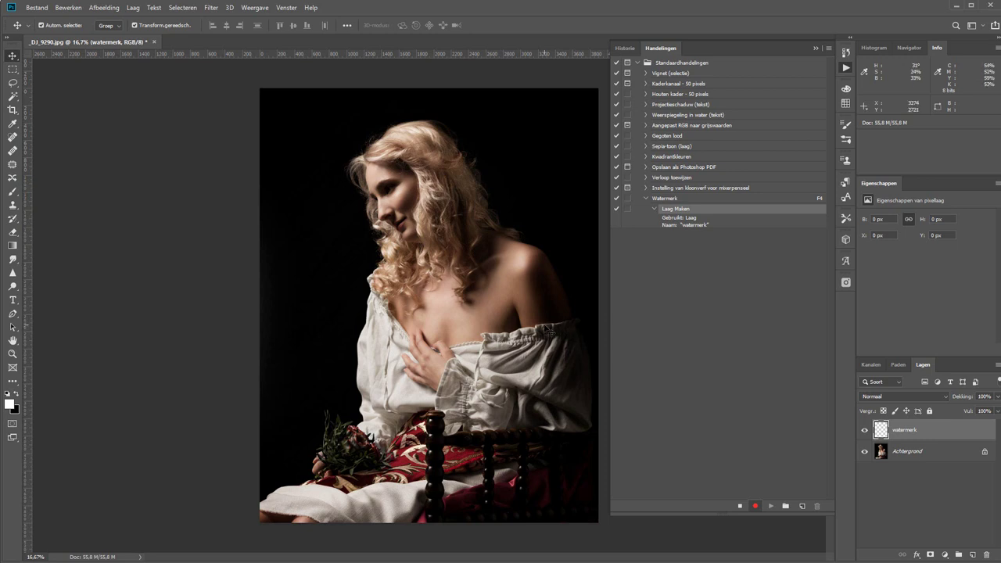
Step: Record choosing the Brush tool with the watermerk preset, then stop recording
click(11, 193)
click(56, 26)
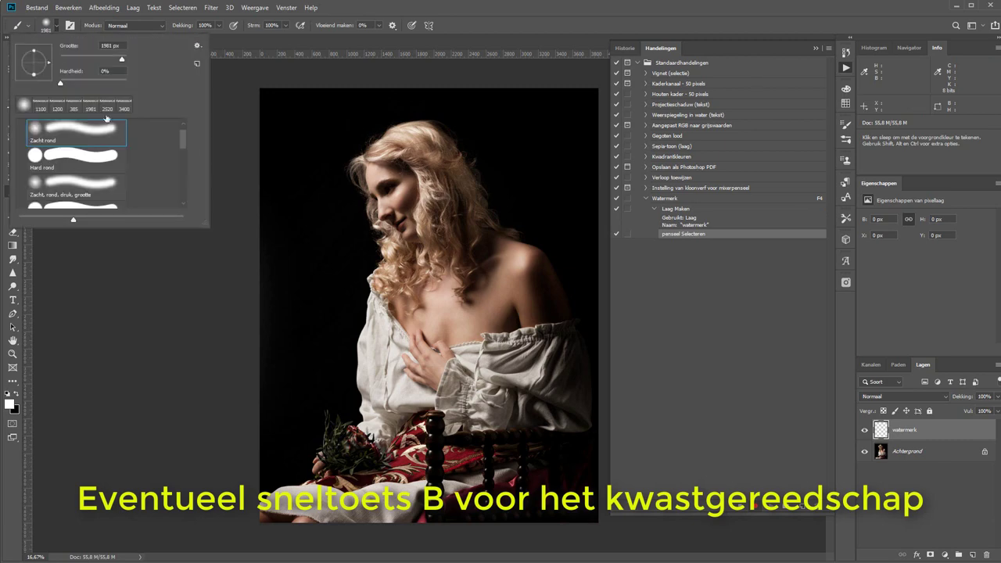
drag(181, 140, 179, 179)
click(49, 193)
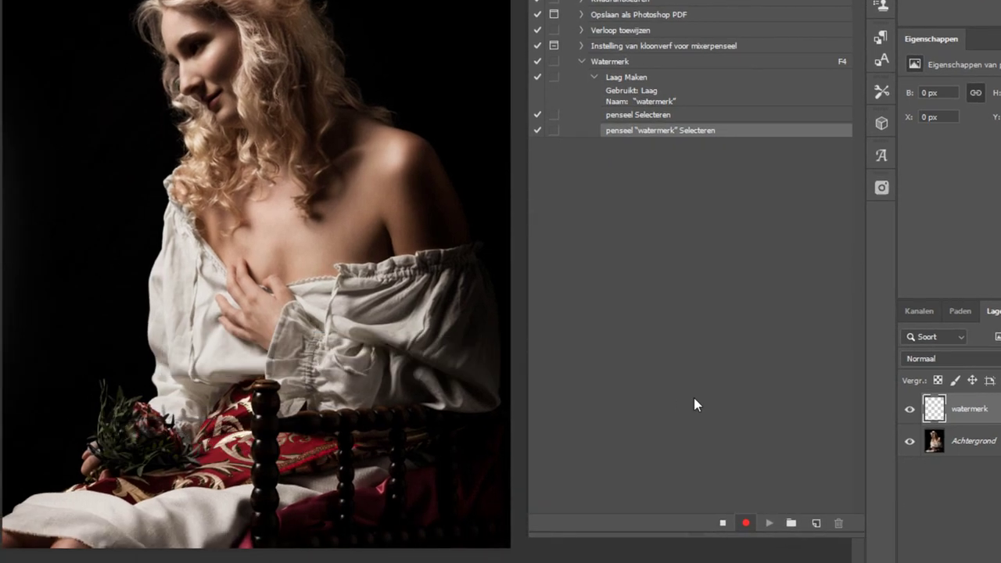
click(720, 524)
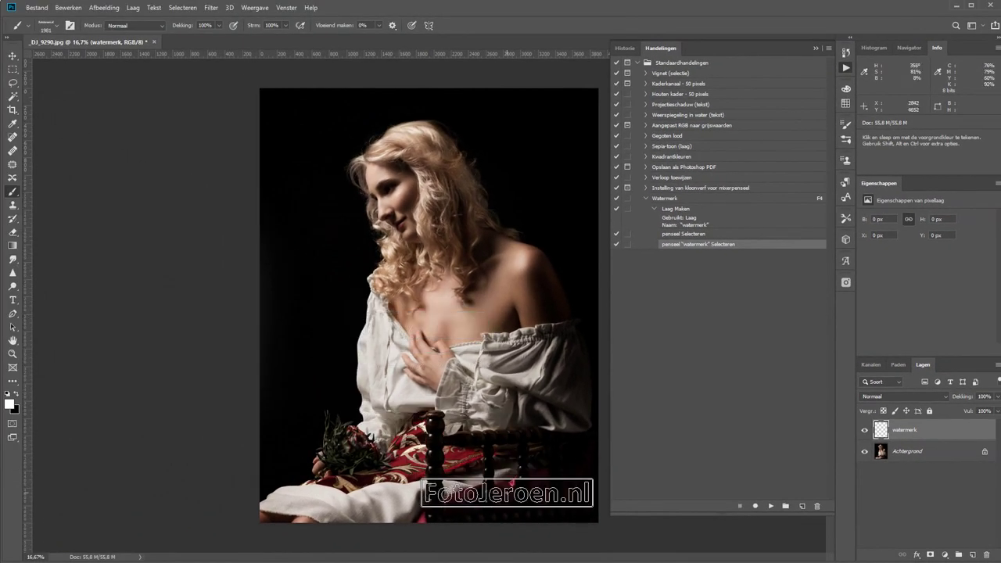
Step: Size the brush to 1100 px, stamp bottom-right, and lower the watermerk layer's opacity
right_click(521, 493)
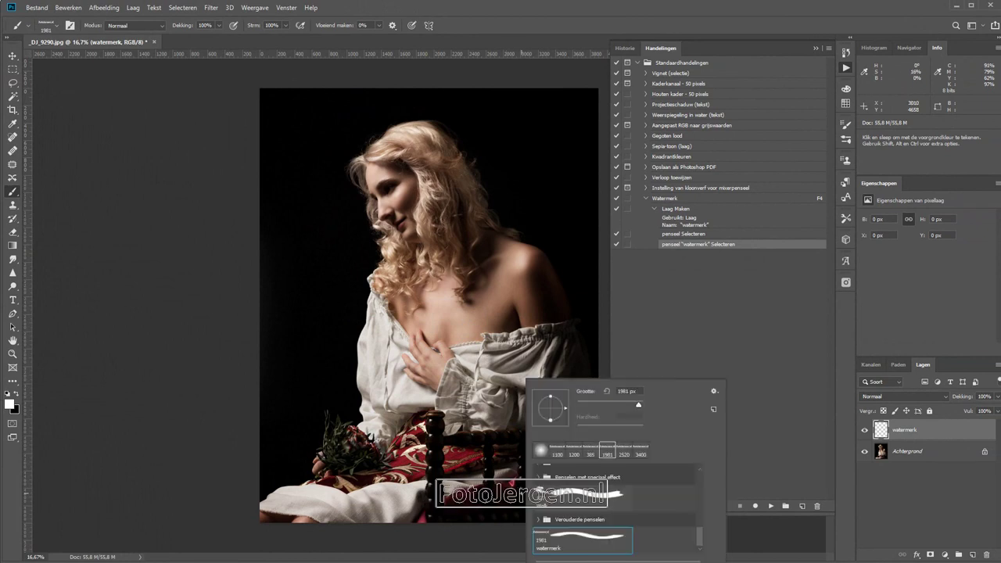
click(626, 404)
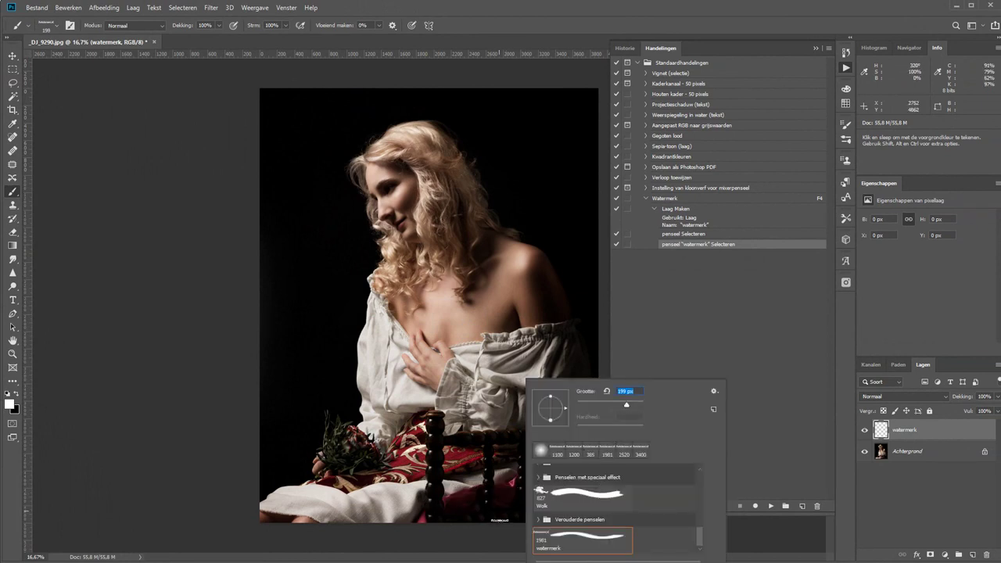
text(300)
key(Return)
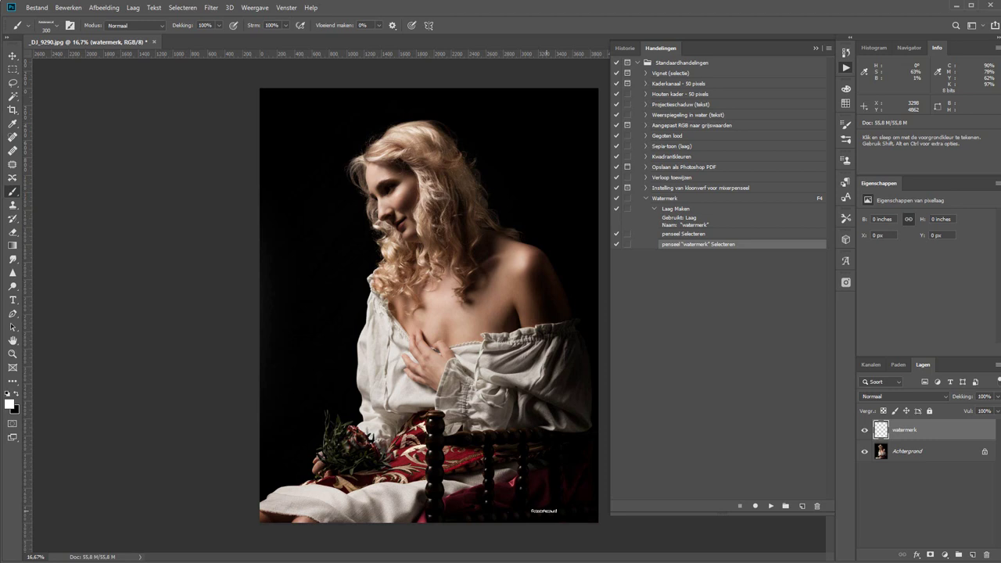
click(545, 511)
key(bracketleft)
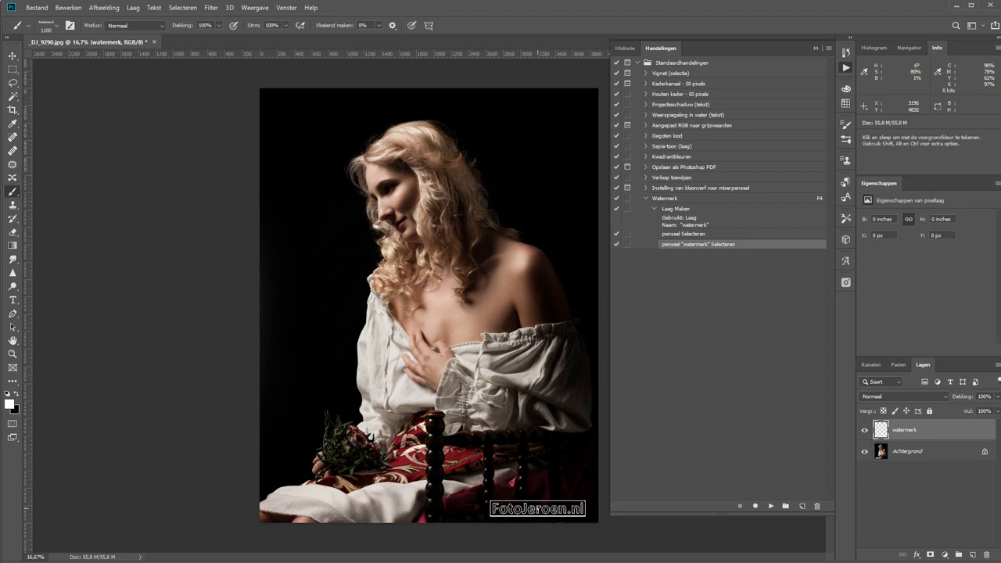
click(537, 508)
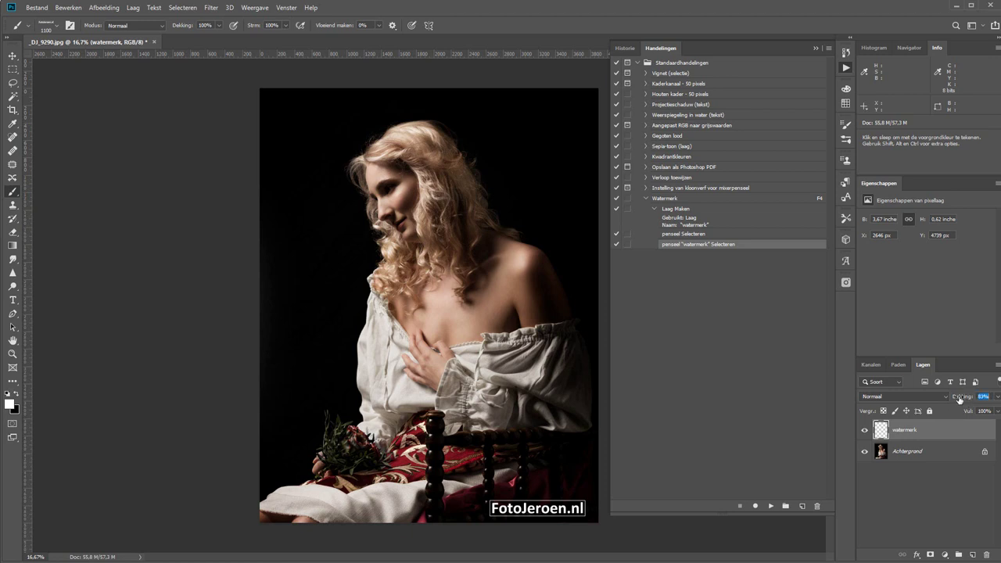
drag(958, 400, 929, 402)
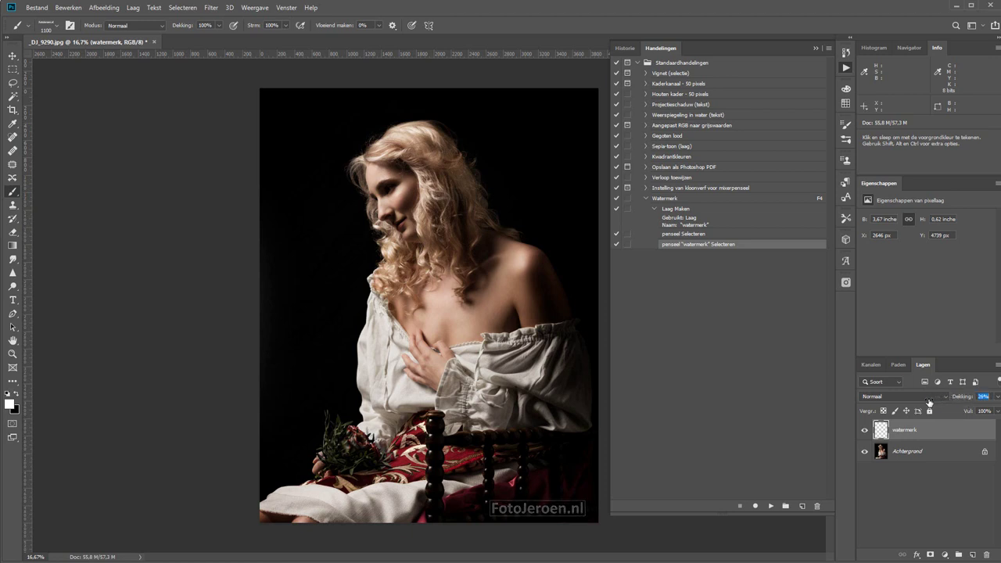
click(946, 522)
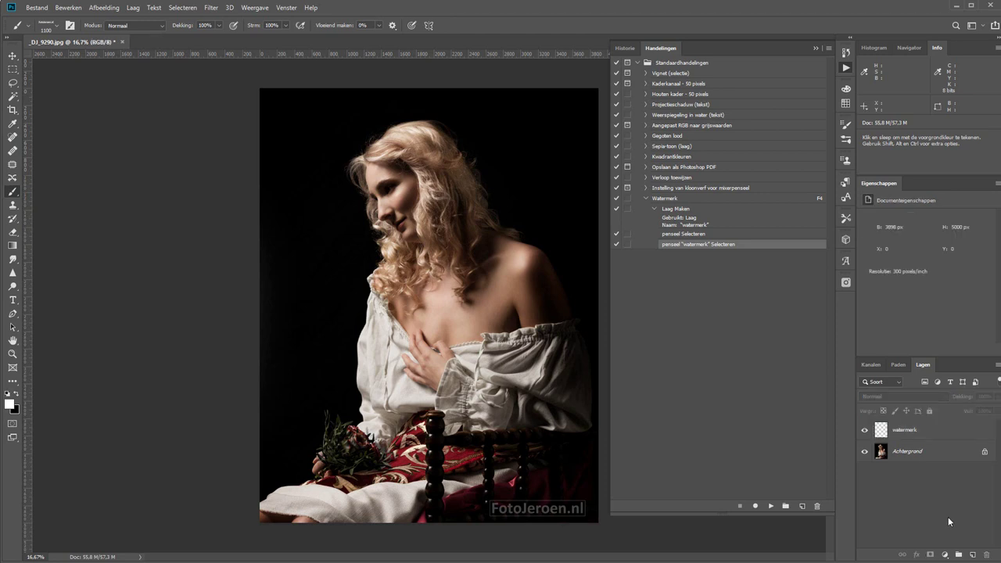
Step: Delete the watermerk layer, pick the Soft Round brush, then switch to the Move and Magic Wand tools
drag(904, 431, 985, 553)
click(57, 25)
click(57, 108)
click(108, 337)
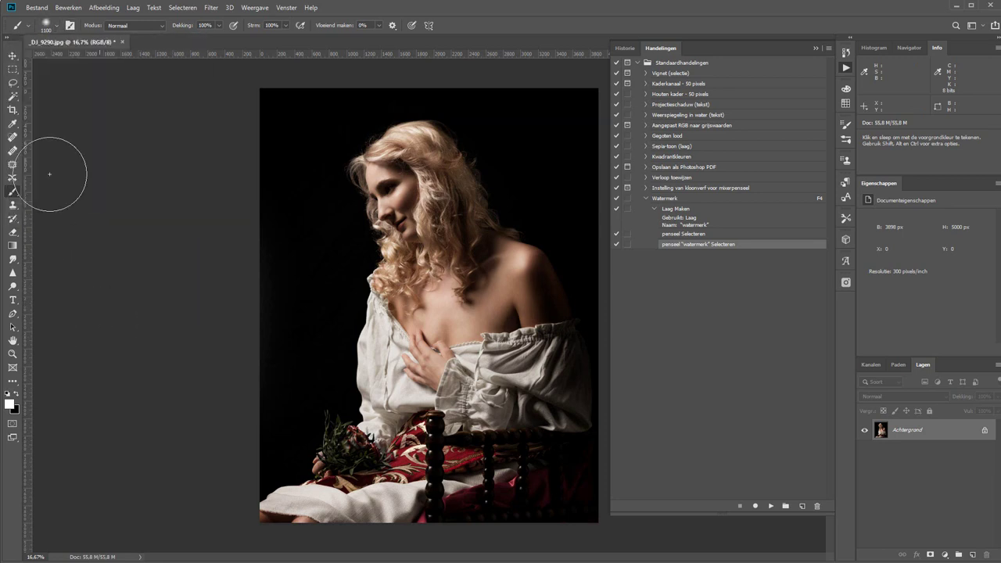
click(10, 56)
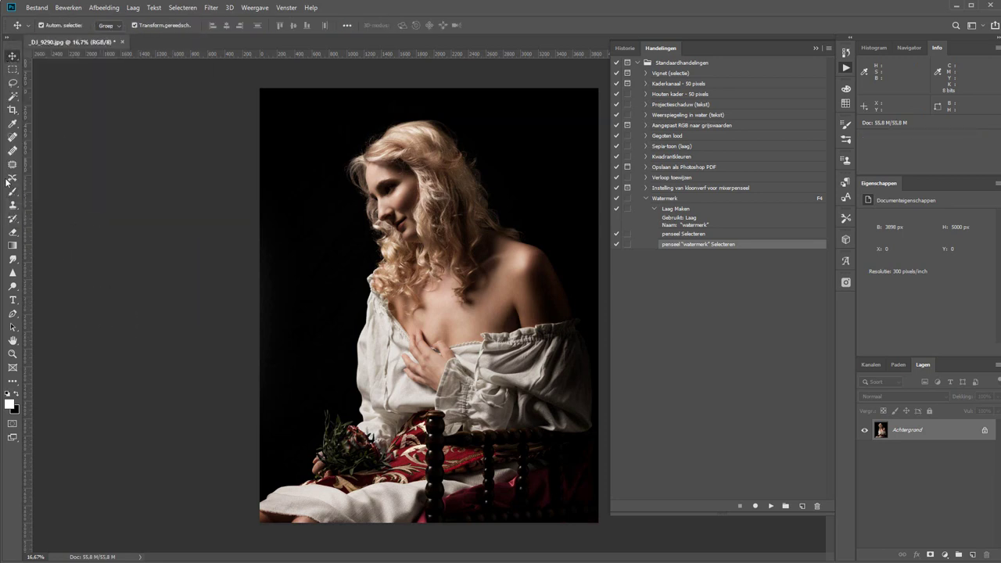
click(11, 97)
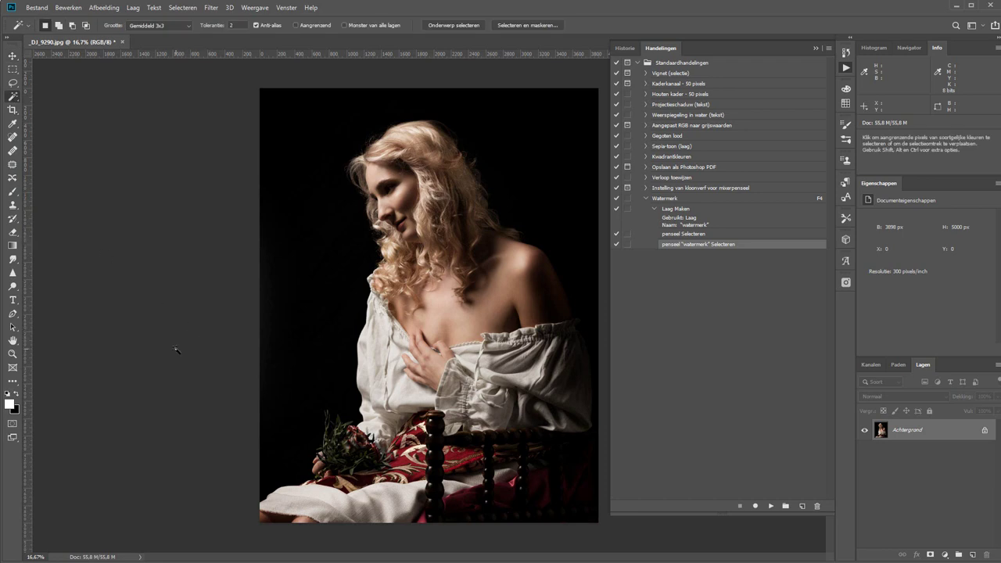
Step: Play Watermerk with F4, shrink the brush, stamp lower right and fade the layer to 30%
key(F4)
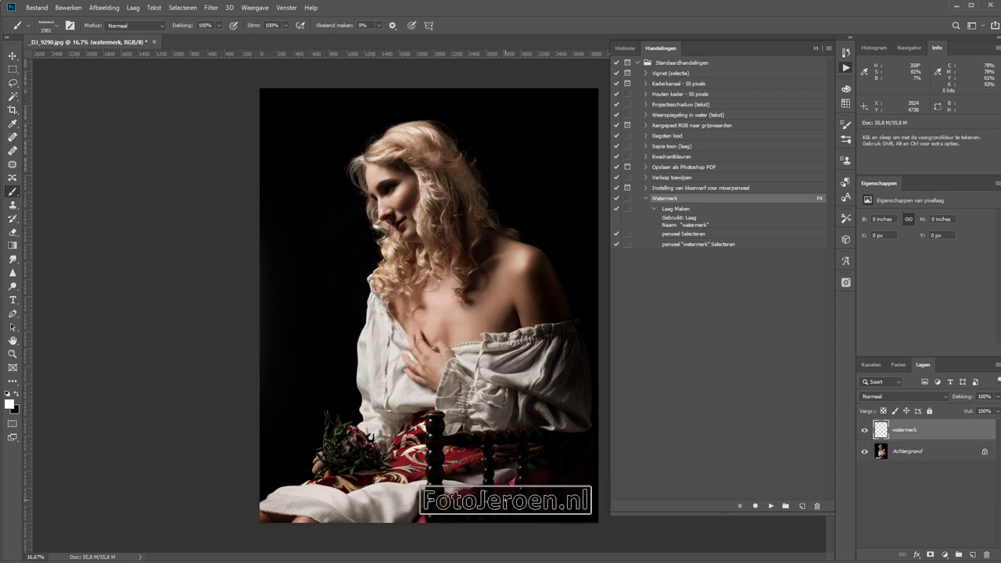
key(bracketleft)
key(bracketleft)
key(bracketleft)
key(bracketleft)
key(bracketleft)
key(bracketleft)
key(bracketleft)
key(bracketleft)
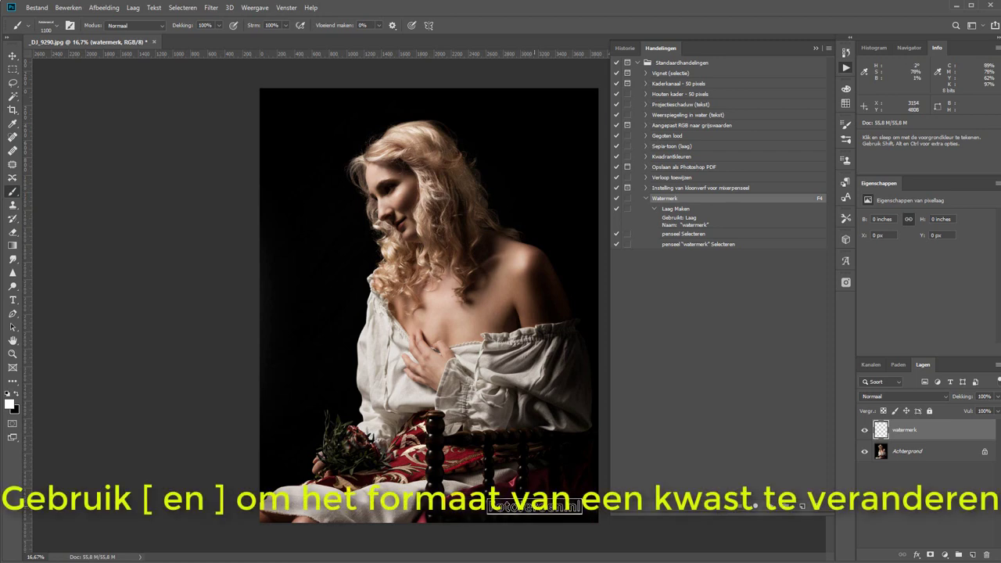
key(bracketleft)
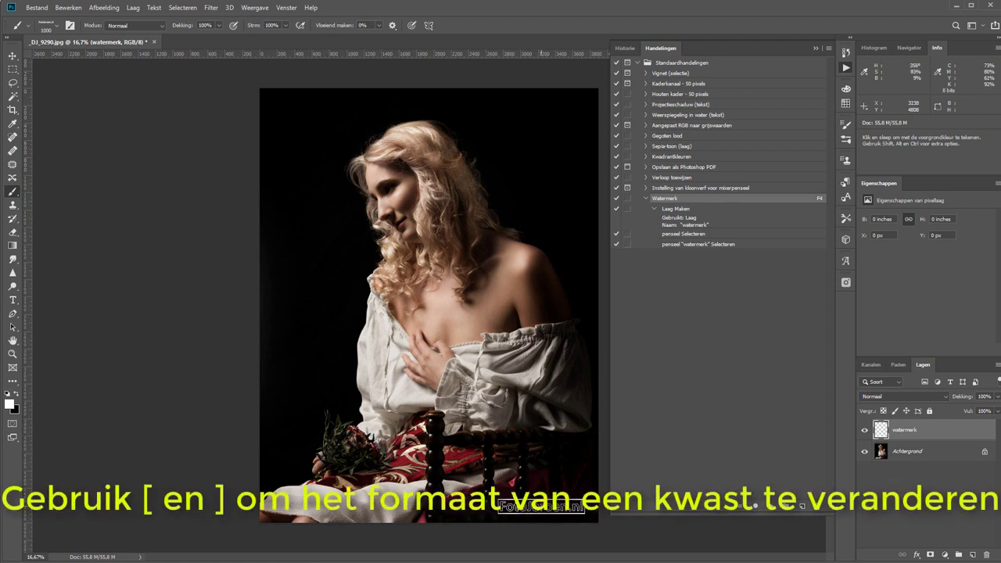
click(541, 506)
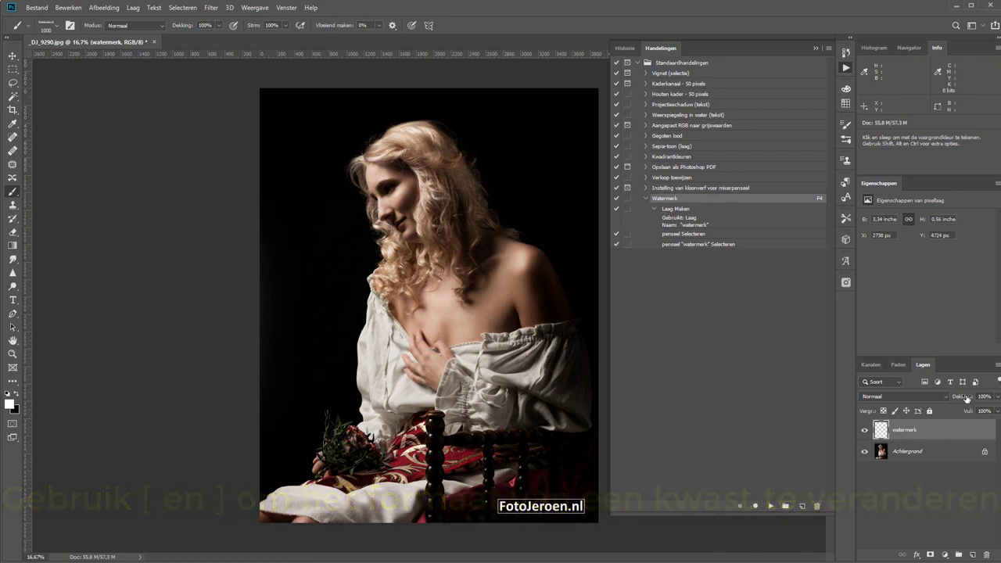
drag(967, 399, 928, 397)
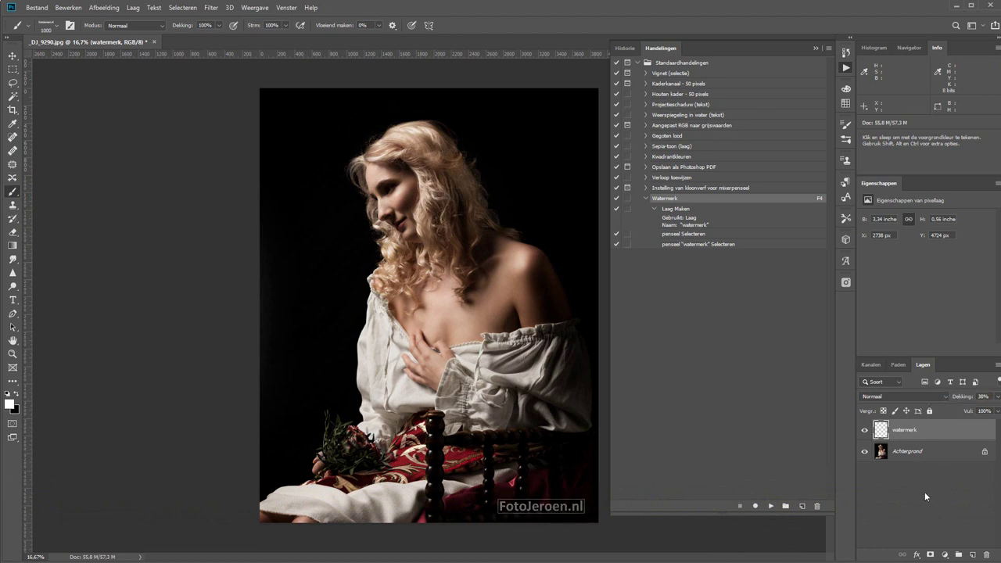